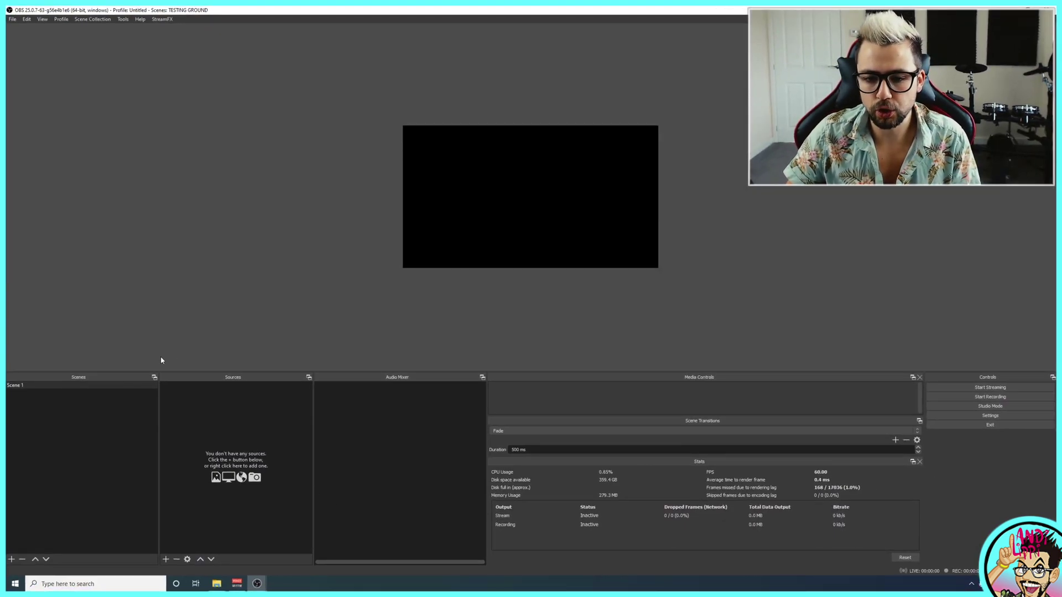
Add a new Image Slide Show source to Scene 1
{"action": "left_click", "coordinate": [165, 559]}
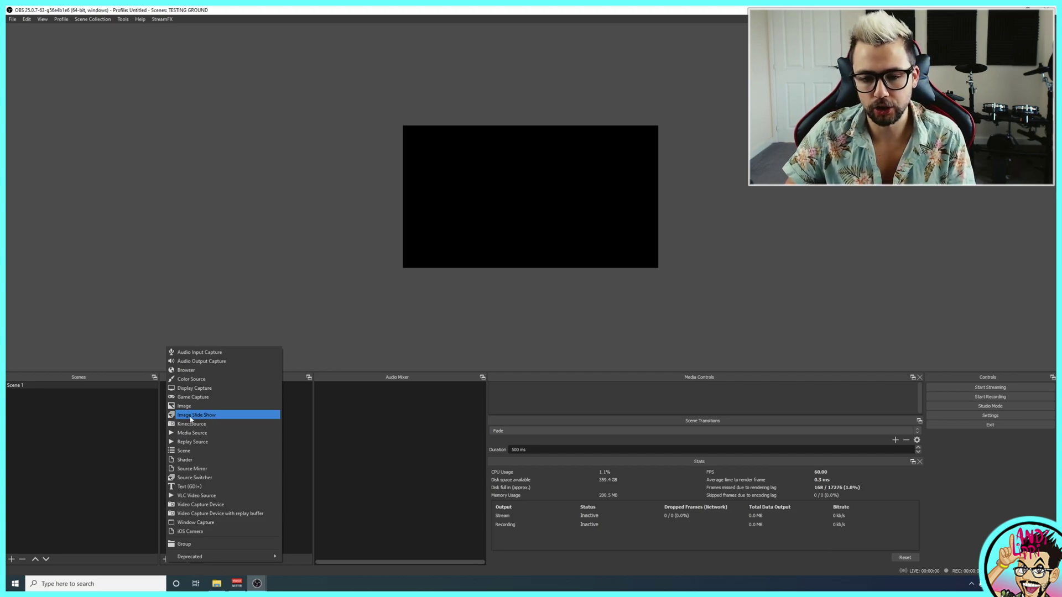
{"action": "left_click", "coordinate": [190, 418]}
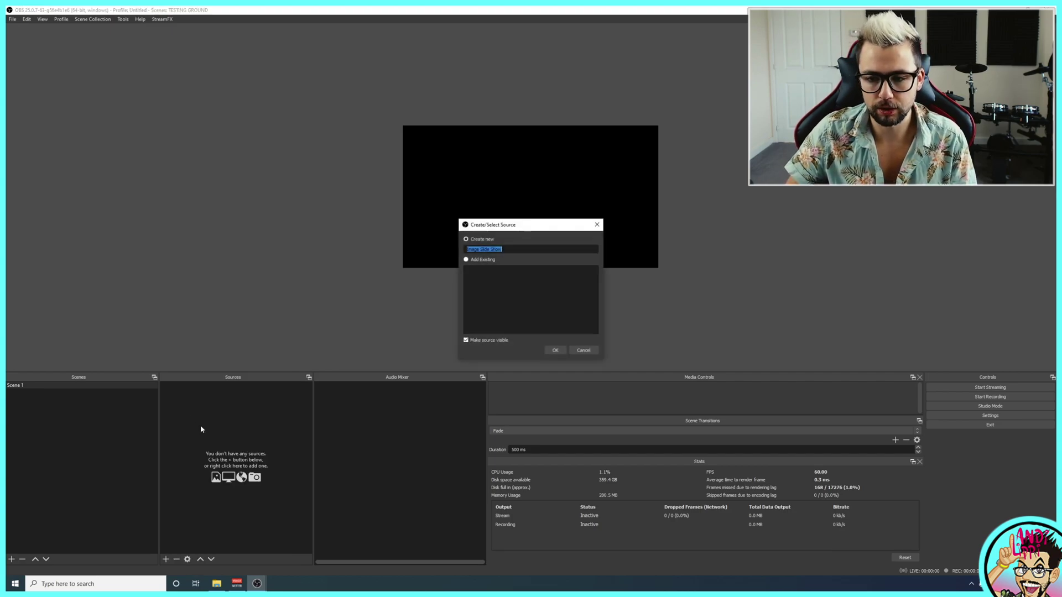
{"action": "left_click", "coordinate": [555, 351]}
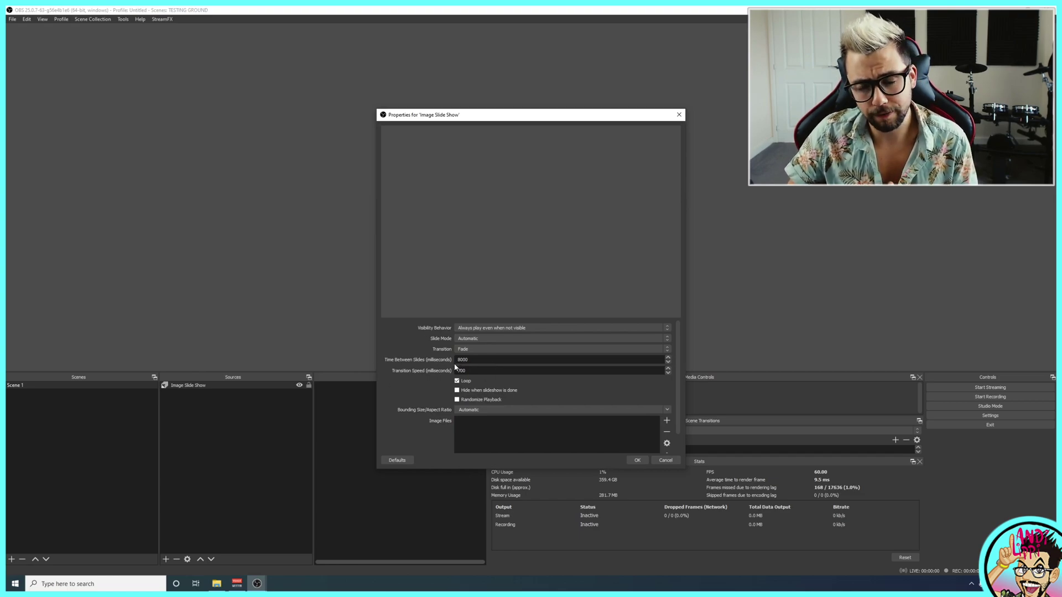
Set visibility to Always play and slide mode to Manual, keeping the Fade transition
{"action": "left_click", "coordinate": [474, 329]}
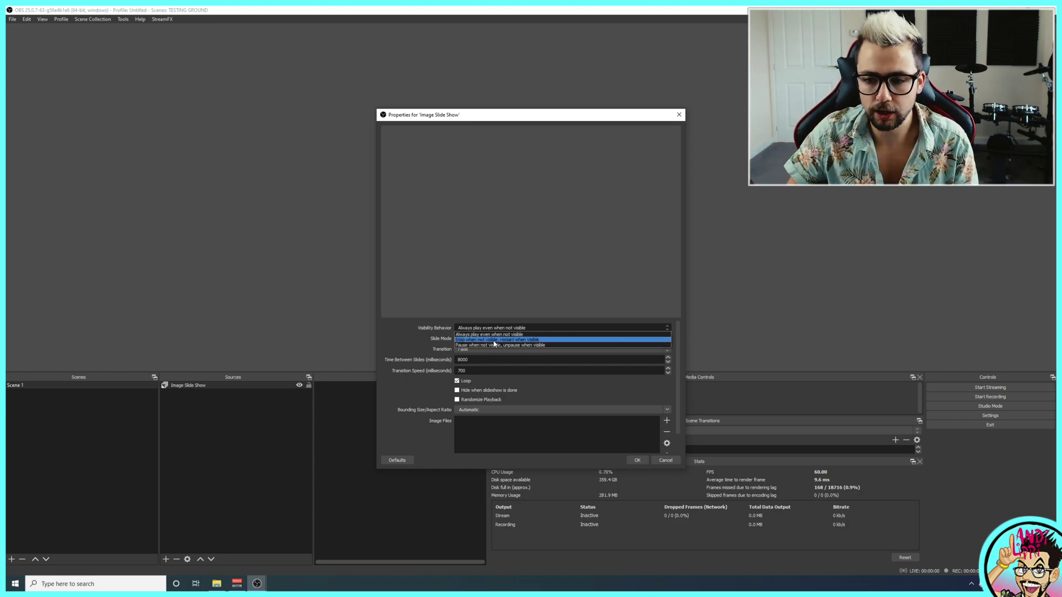
{"action": "left_click", "coordinate": [492, 335]}
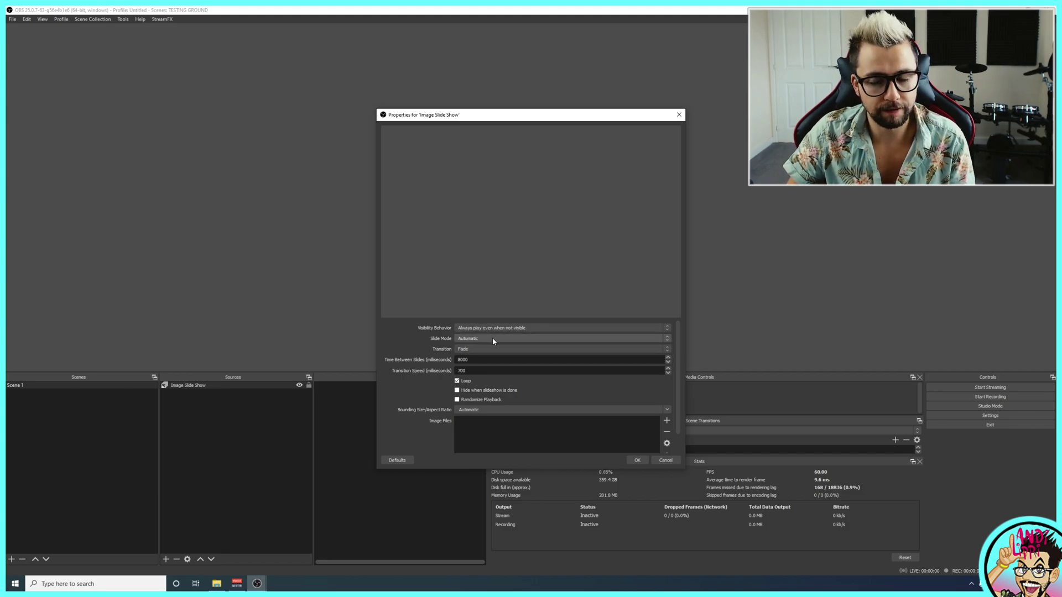
{"action": "left_click", "coordinate": [462, 339]}
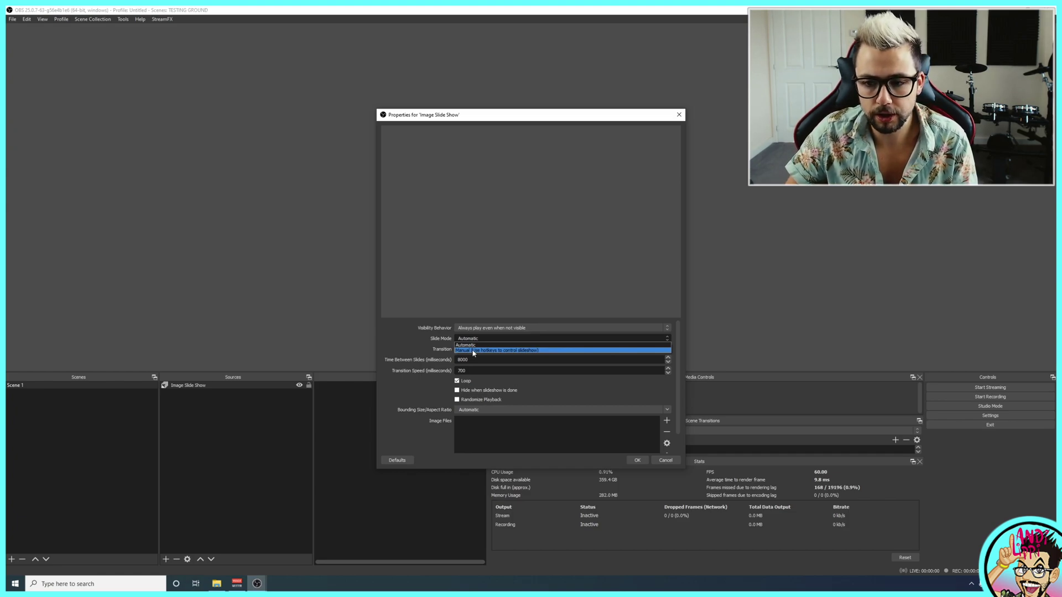
{"action": "left_click", "coordinate": [474, 350]}
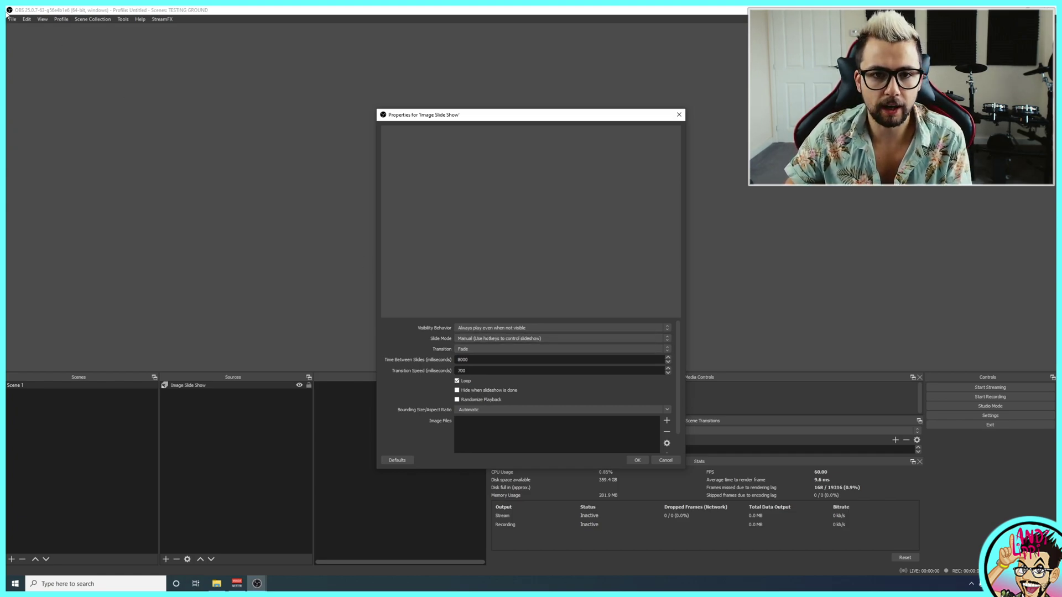
{"action": "left_click", "coordinate": [479, 350]}
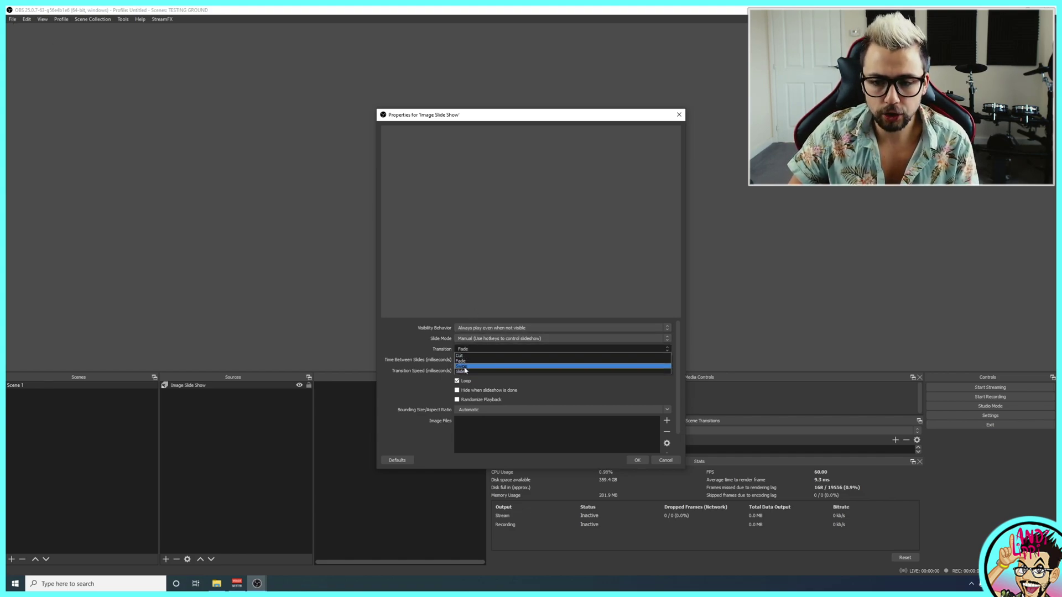
{"action": "left_click", "coordinate": [472, 362]}
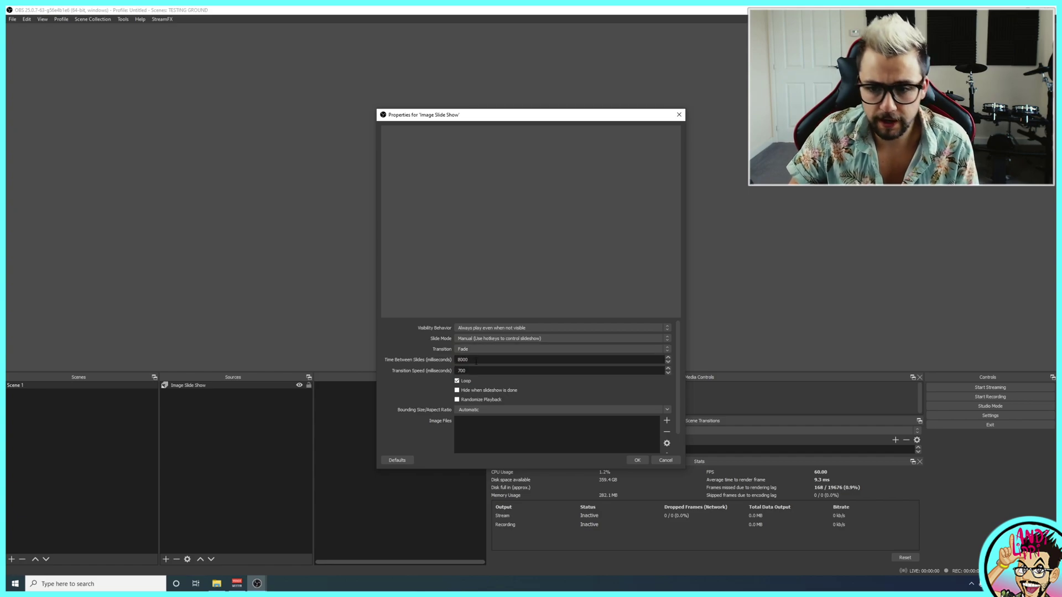
{"action": "key", "text": "Tab"}
Set 5000 ms between slides and leave the bounding aspect ratio on Automatic
{"action": "type", "text": "5"}
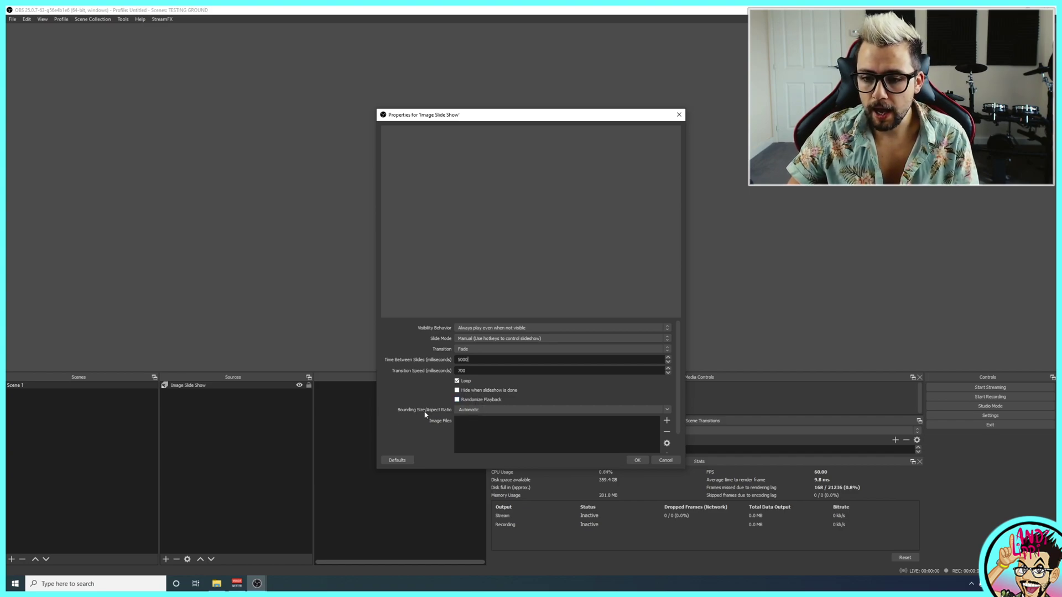
{"action": "left_click", "coordinate": [665, 411]}
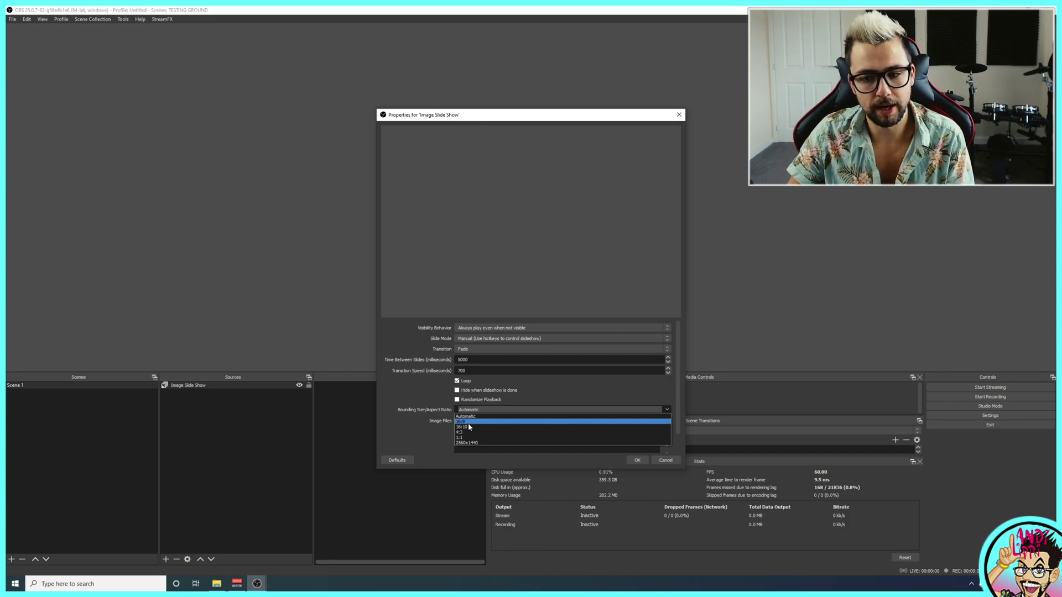
{"action": "left_click", "coordinate": [434, 439]}
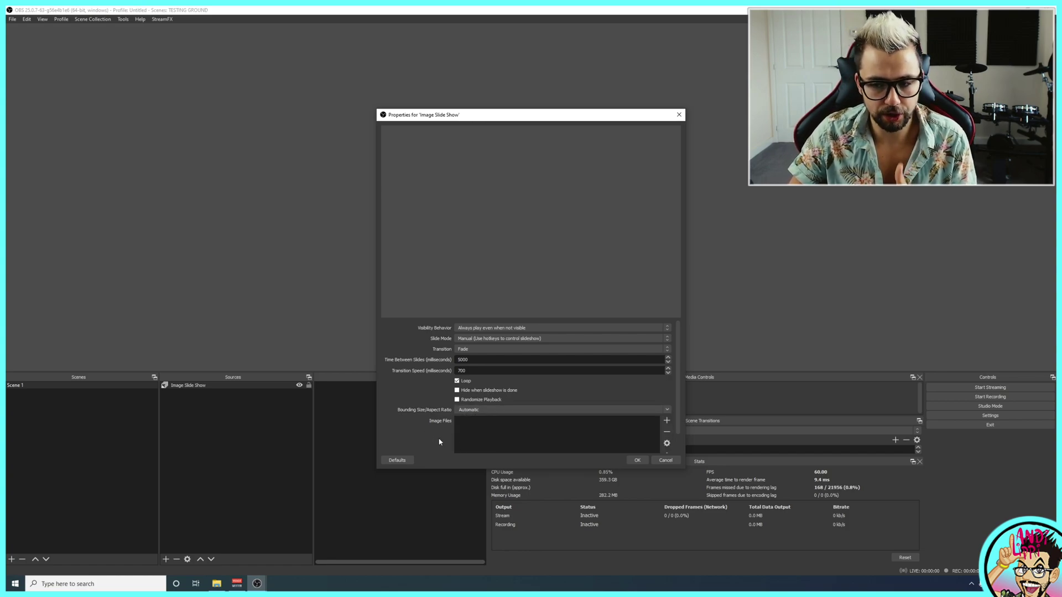
{"action": "scroll", "coordinate": [591, 442], "scroll_direction": "down", "scroll_amount": 1}
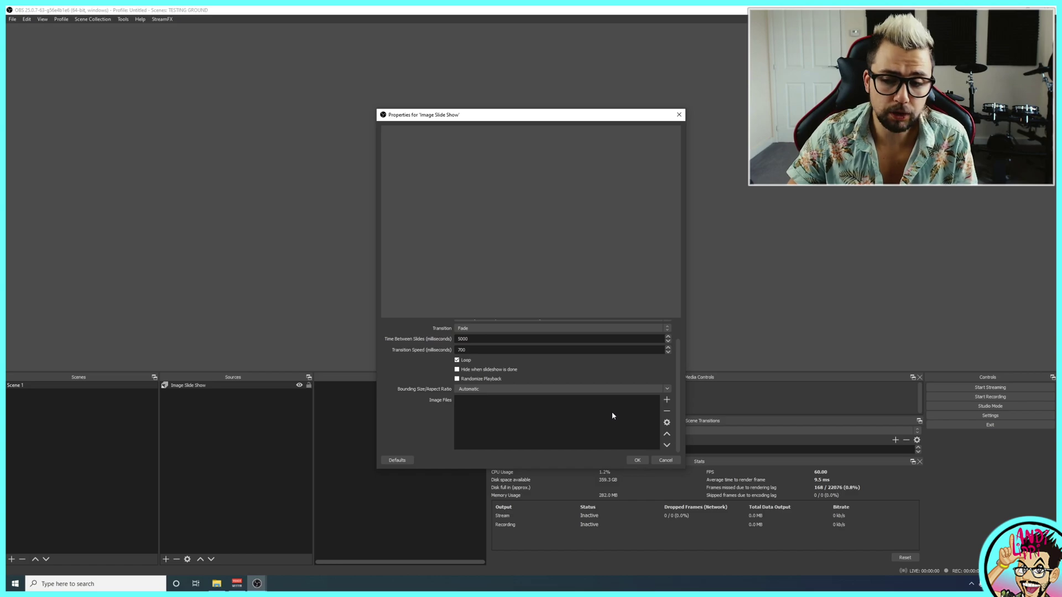
Try adding the Tellytubbies - Guest image file from Misc, then cancel
{"action": "left_click", "coordinate": [667, 400]}
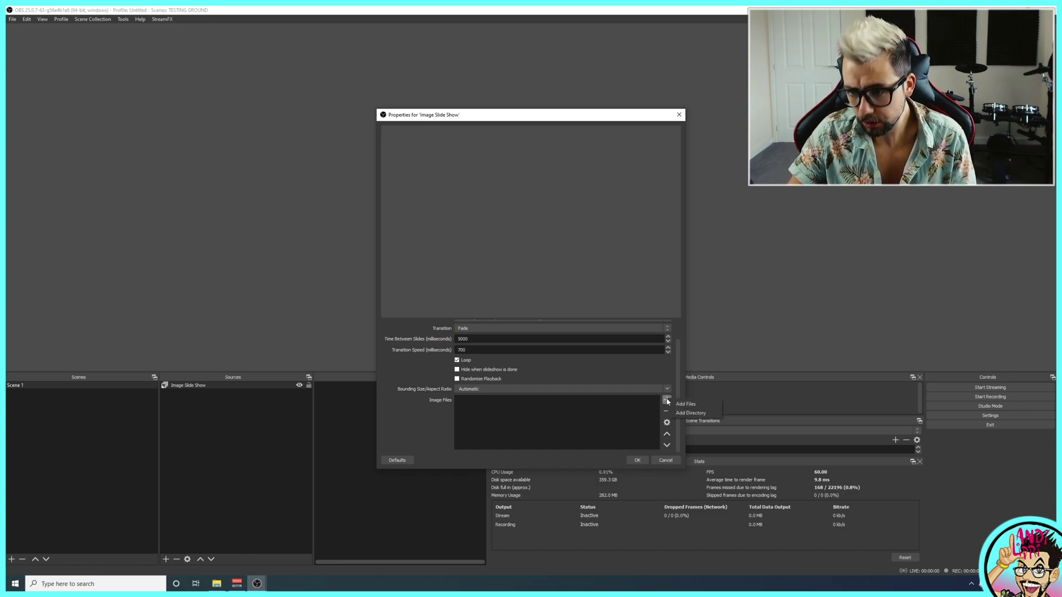
{"action": "left_click", "coordinate": [681, 406]}
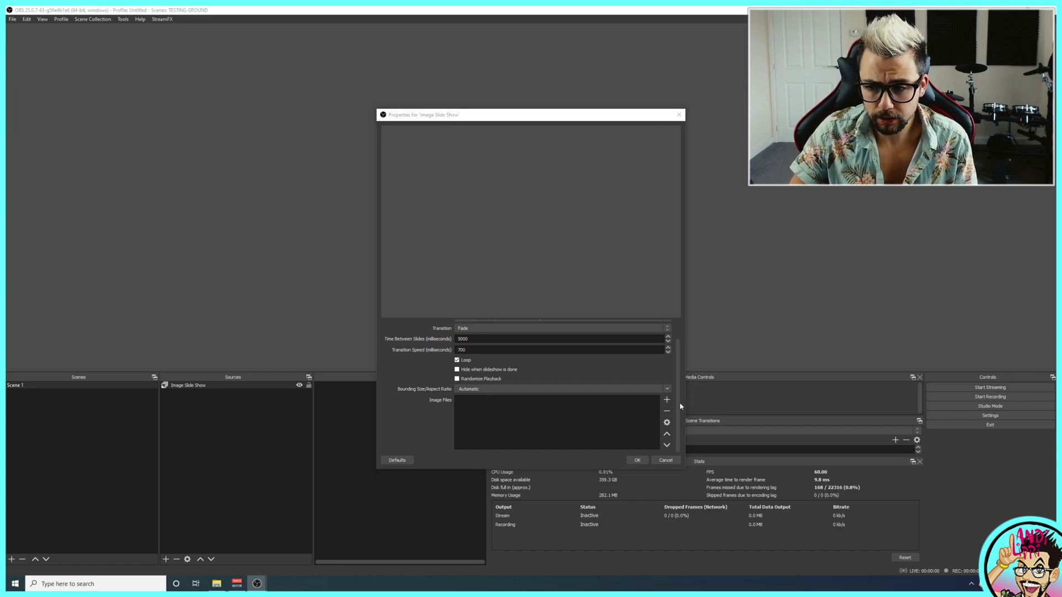
{"action": "double_click", "coordinate": [93, 84]}
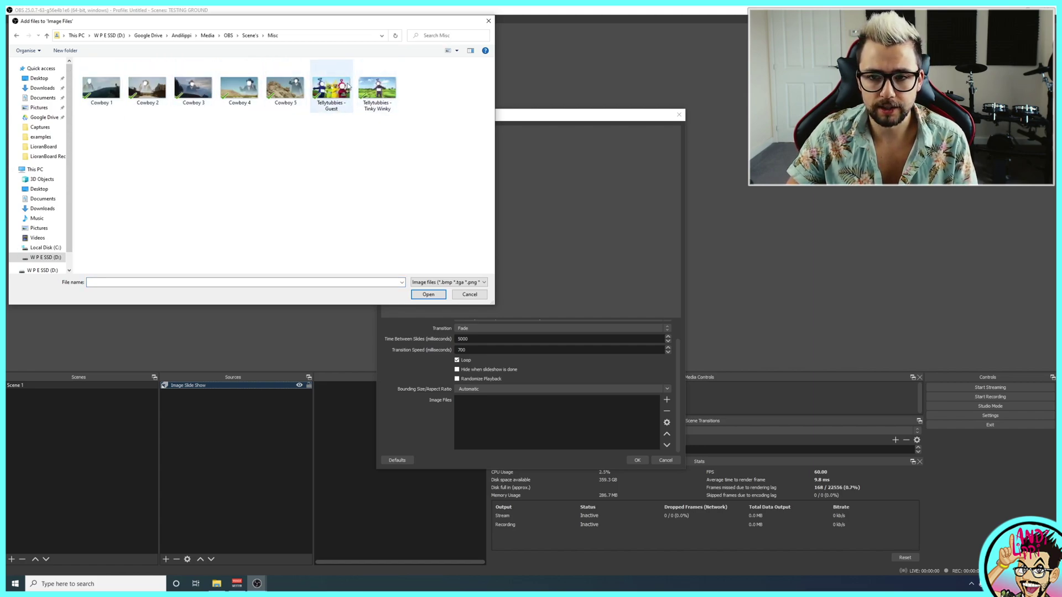
{"action": "left_click", "coordinate": [330, 90]}
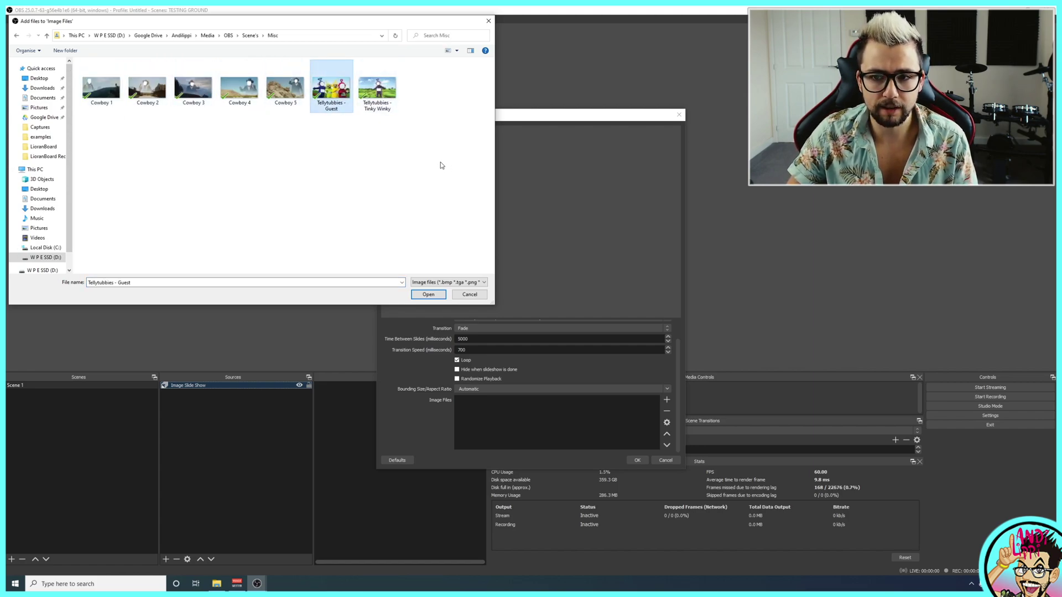
{"action": "left_click", "coordinate": [470, 294]}
Add the Misc folder as the slideshow's image directory
{"action": "left_click", "coordinate": [668, 398]}
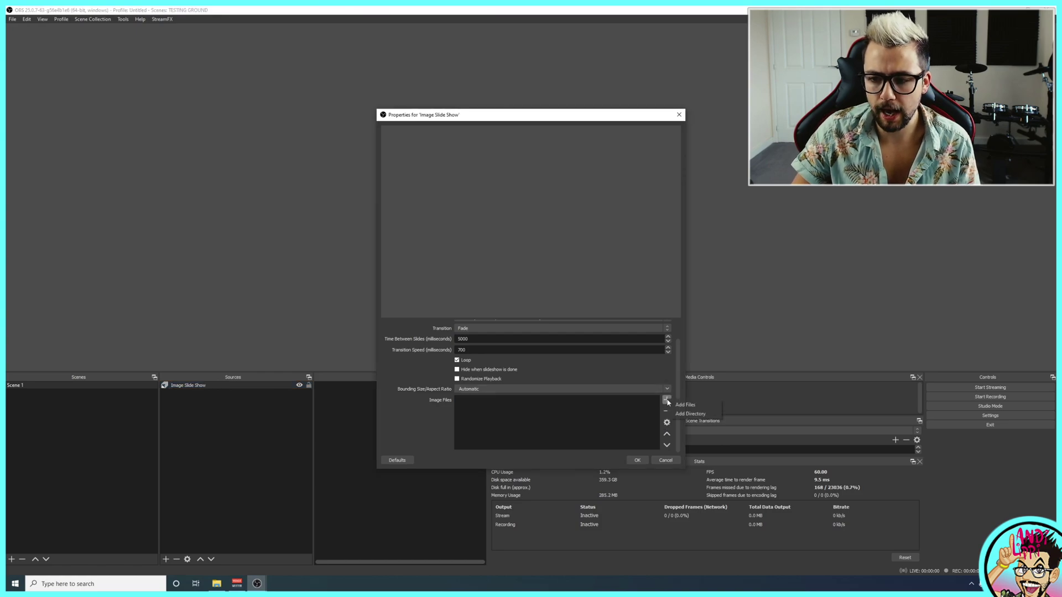
{"action": "left_click", "coordinate": [683, 413]}
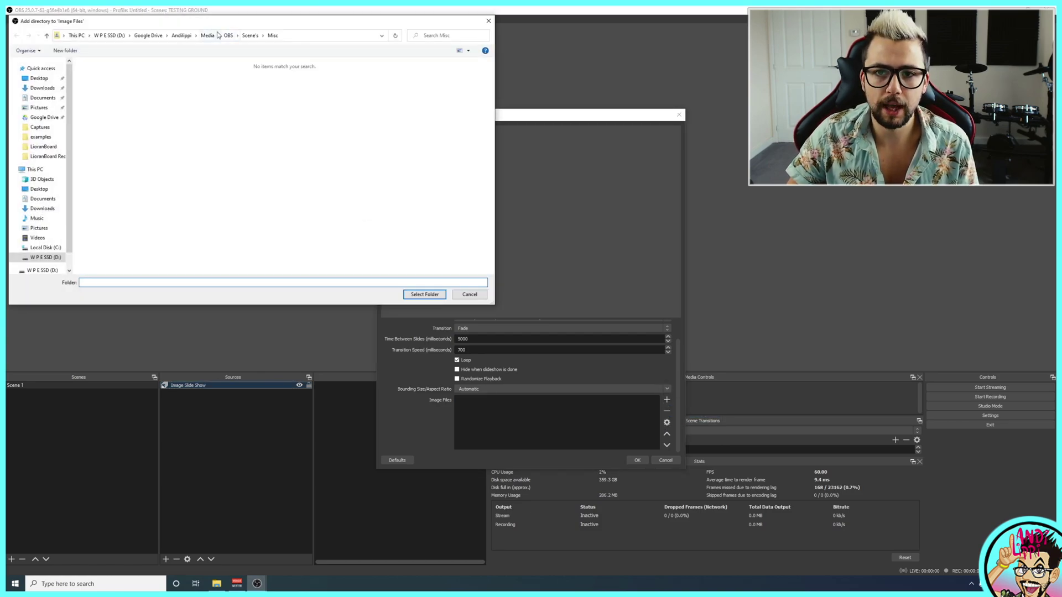
{"action": "left_click", "coordinate": [250, 35]}
{"action": "left_click", "coordinate": [96, 83]}
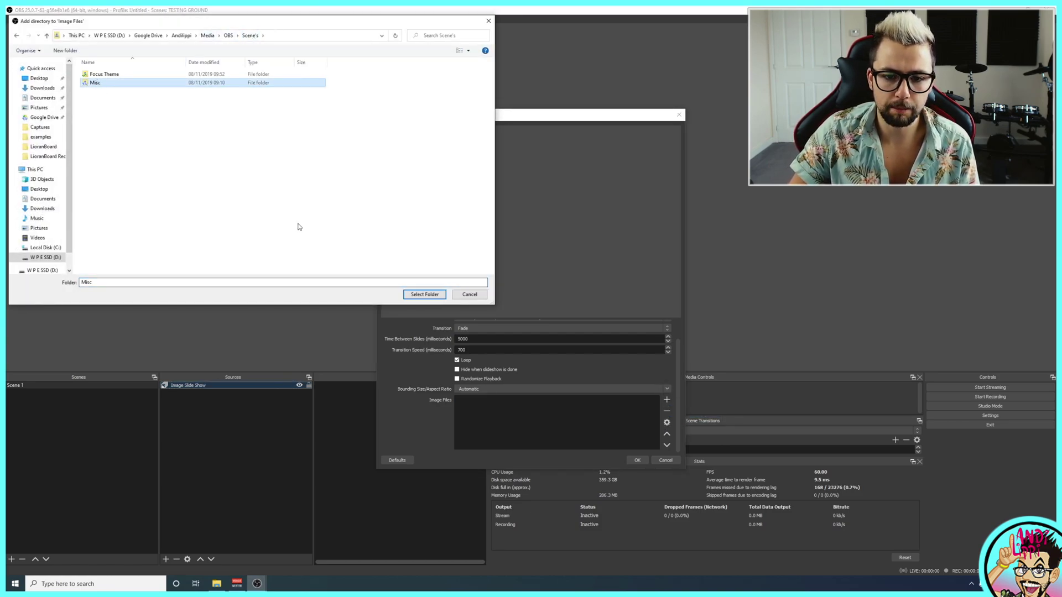
{"action": "left_click", "coordinate": [425, 294]}
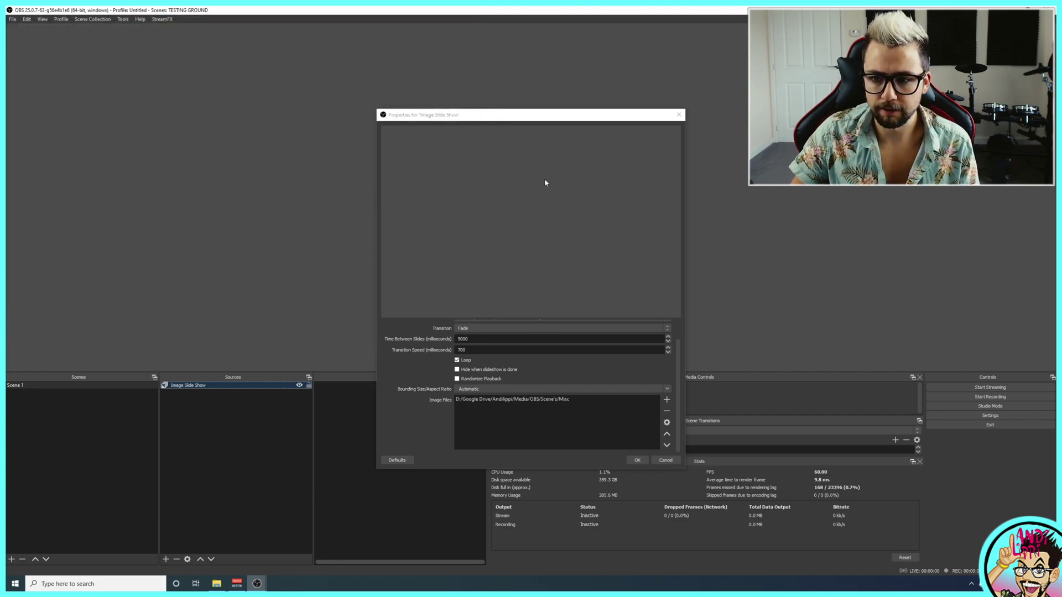
Stretch the slideshow to fill the whole canvas and accept its properties
{"action": "left_click_drag", "start_coordinate": [526, 116], "coordinate": [268, 200]}
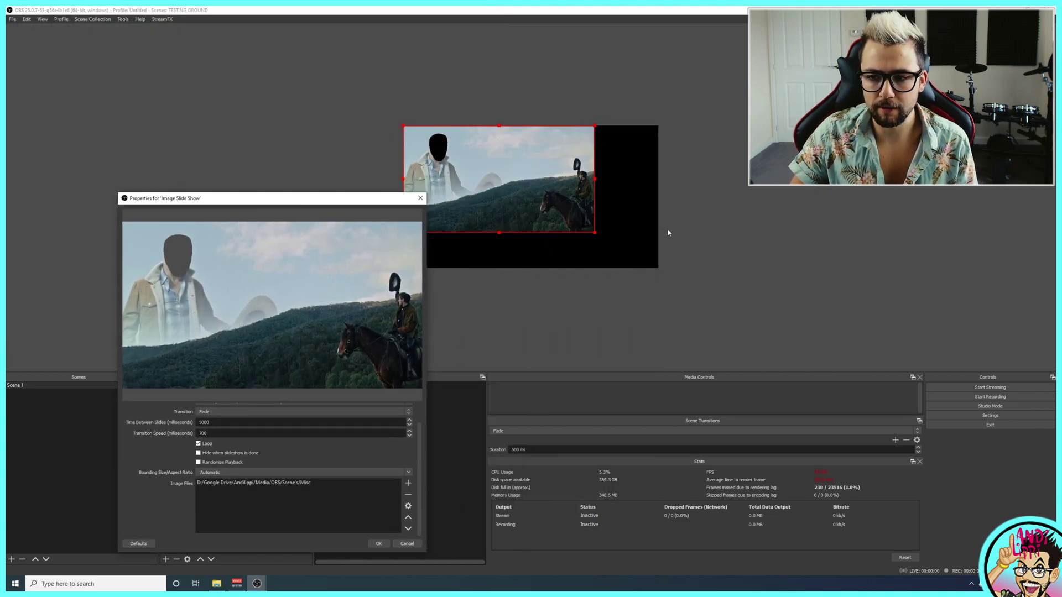
{"action": "left_click_drag", "start_coordinate": [598, 235], "coordinate": [658, 266]}
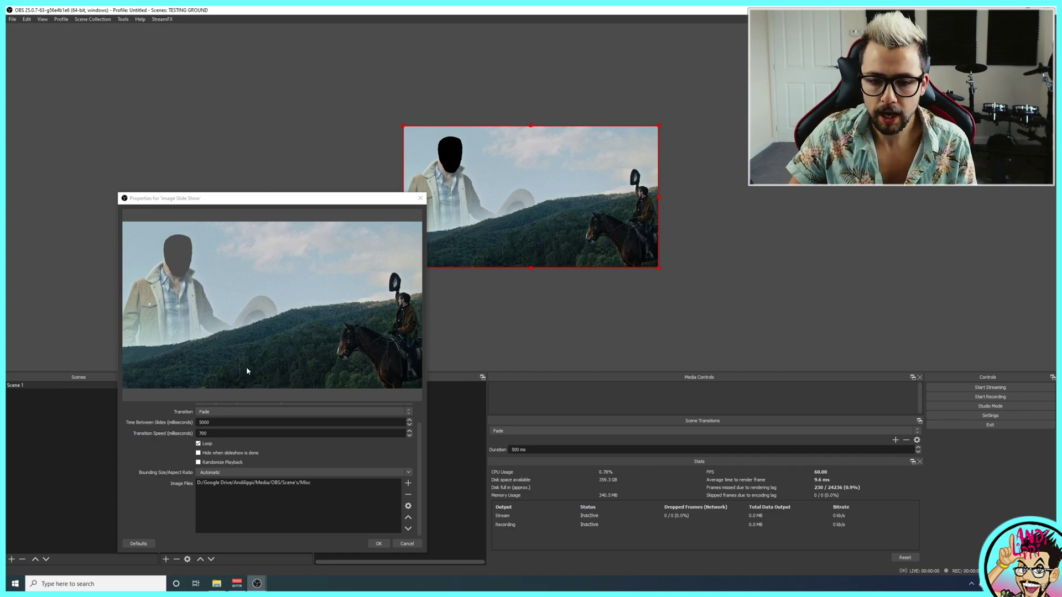
{"action": "left_click", "coordinate": [378, 544]}
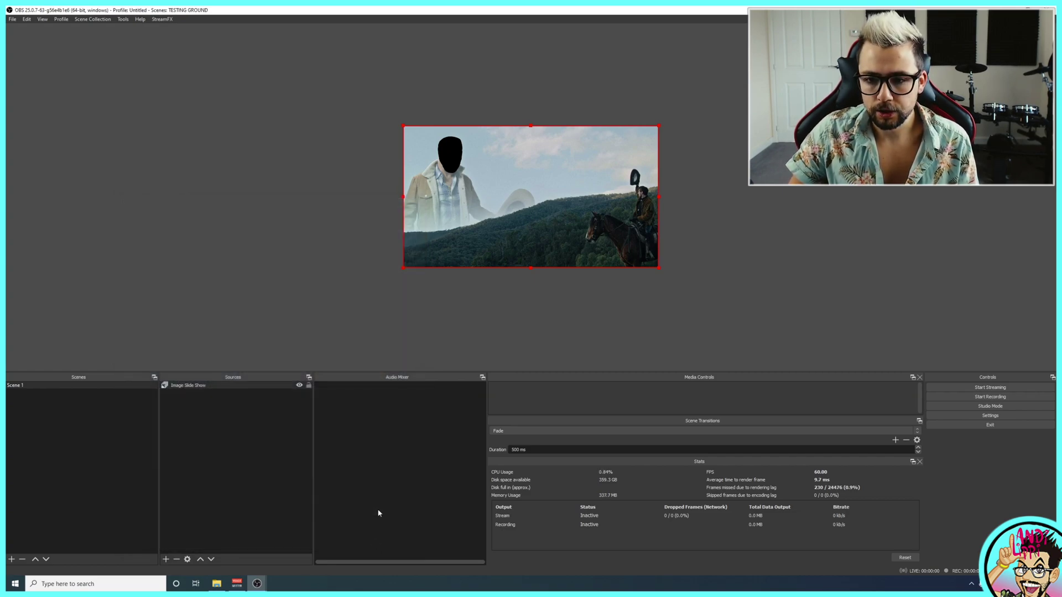
Review the Image Slide Show Play/Pause, Restart, Stop, Next and Previous Slide hotkeys in Settings
{"action": "left_click", "coordinate": [439, 294]}
{"action": "left_click", "coordinate": [13, 19]}
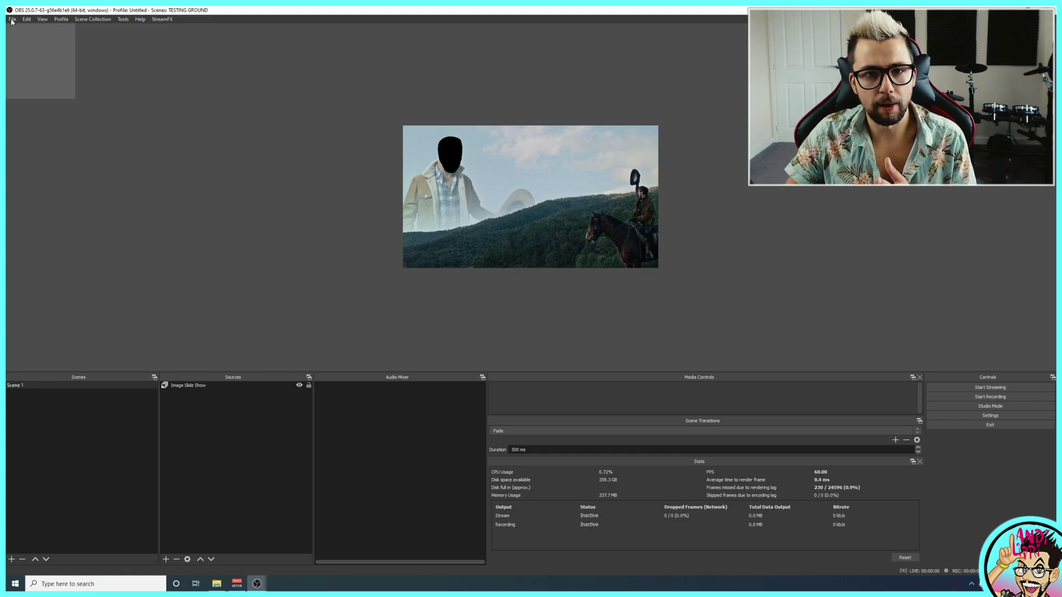
{"action": "mouse_move", "coordinate": [27, 19]}
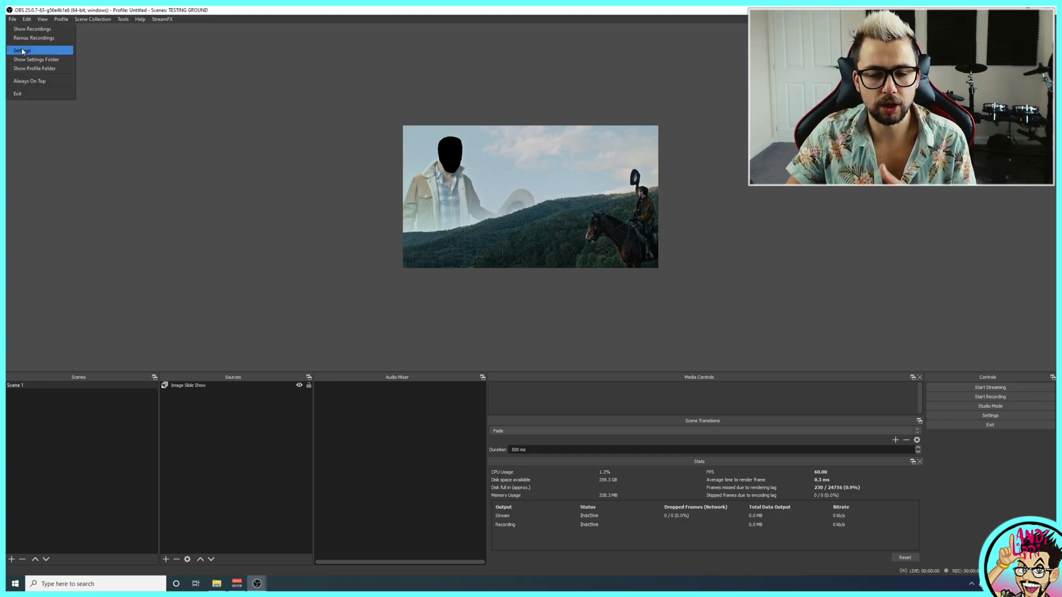
{"action": "left_click", "coordinate": [23, 51]}
{"action": "left_click", "coordinate": [356, 256]}
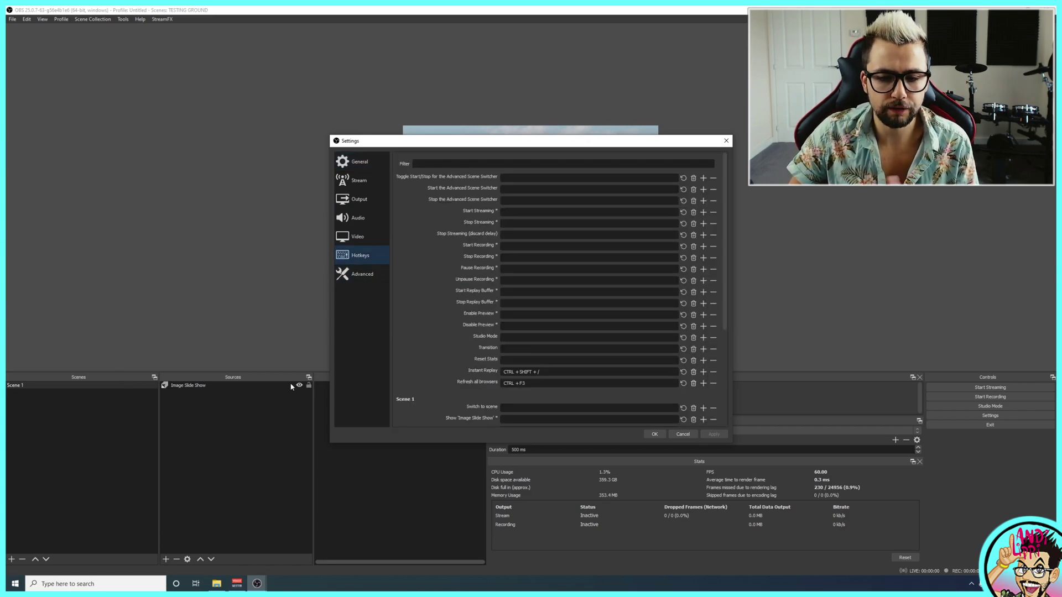
{"action": "scroll", "coordinate": [469, 329], "scroll_direction": "down", "scroll_amount": 2}
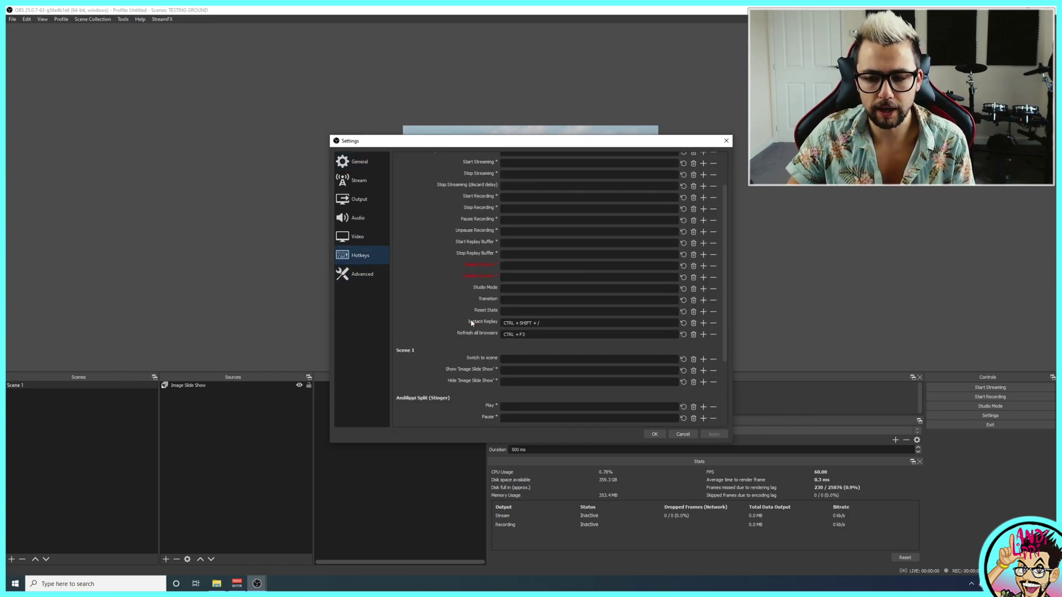
{"action": "scroll", "coordinate": [493, 332], "scroll_direction": "down", "scroll_amount": 2}
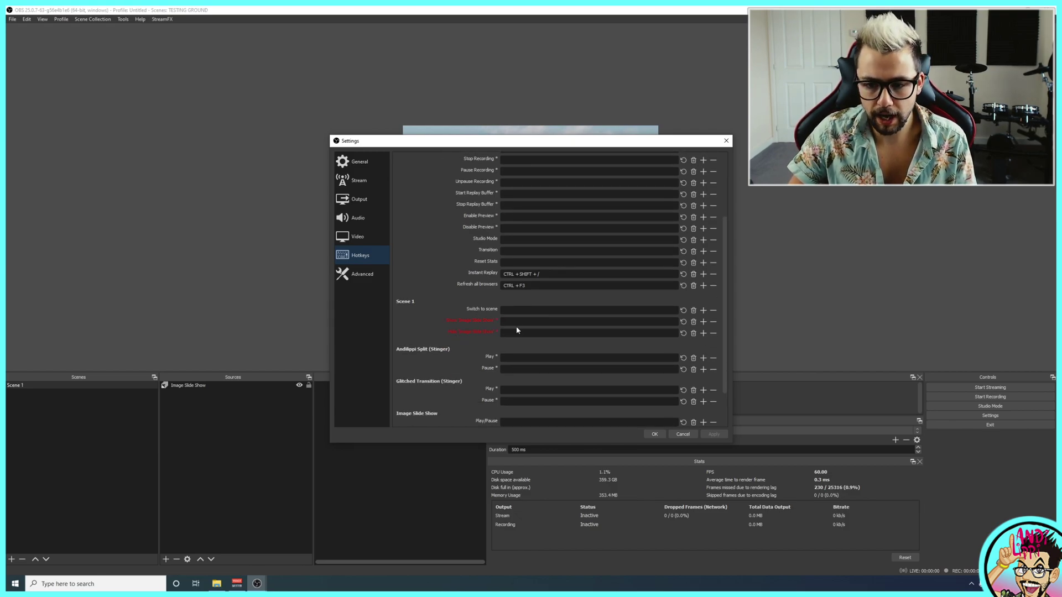
{"action": "scroll", "coordinate": [517, 330], "scroll_direction": "down", "scroll_amount": 2}
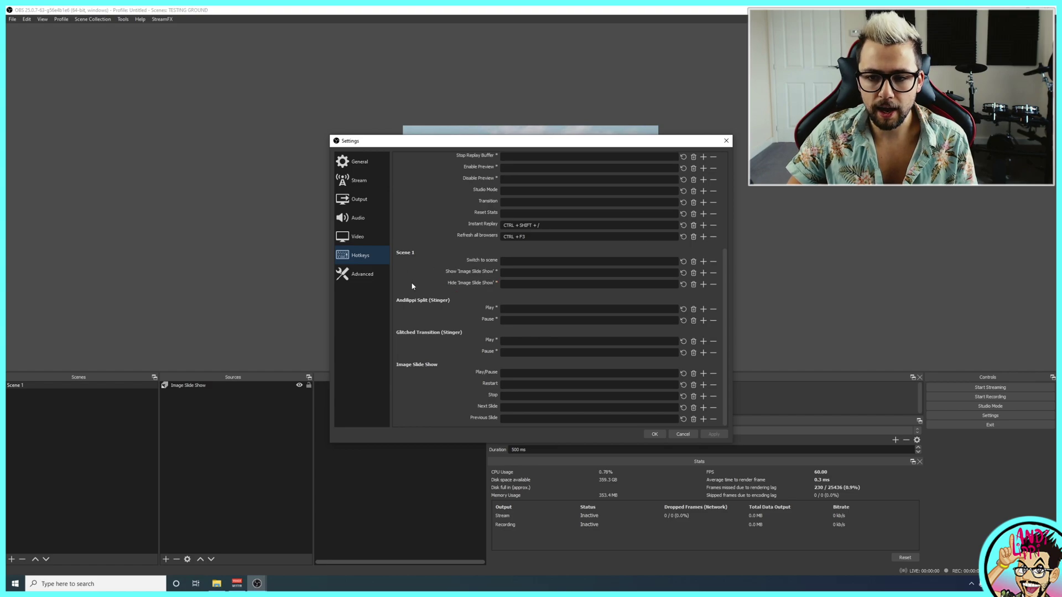
{"action": "scroll", "coordinate": [409, 317], "scroll_direction": "down", "scroll_amount": 1}
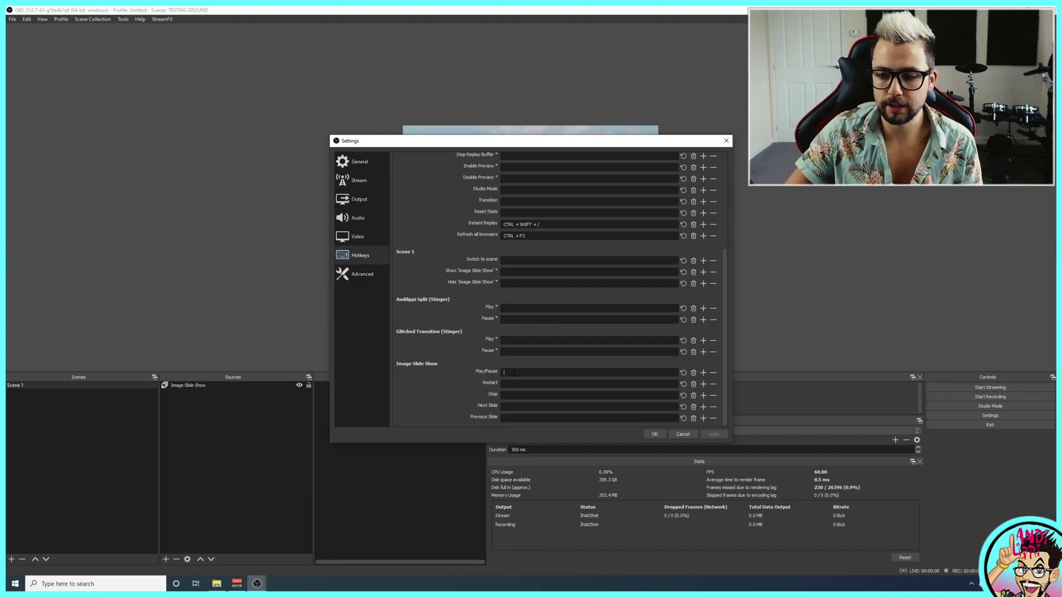
{"action": "left_click", "coordinate": [663, 437]}
Switch the Image Slide Show's slide mode from Manual to Automatic and apply
{"action": "double_click", "coordinate": [240, 384]}
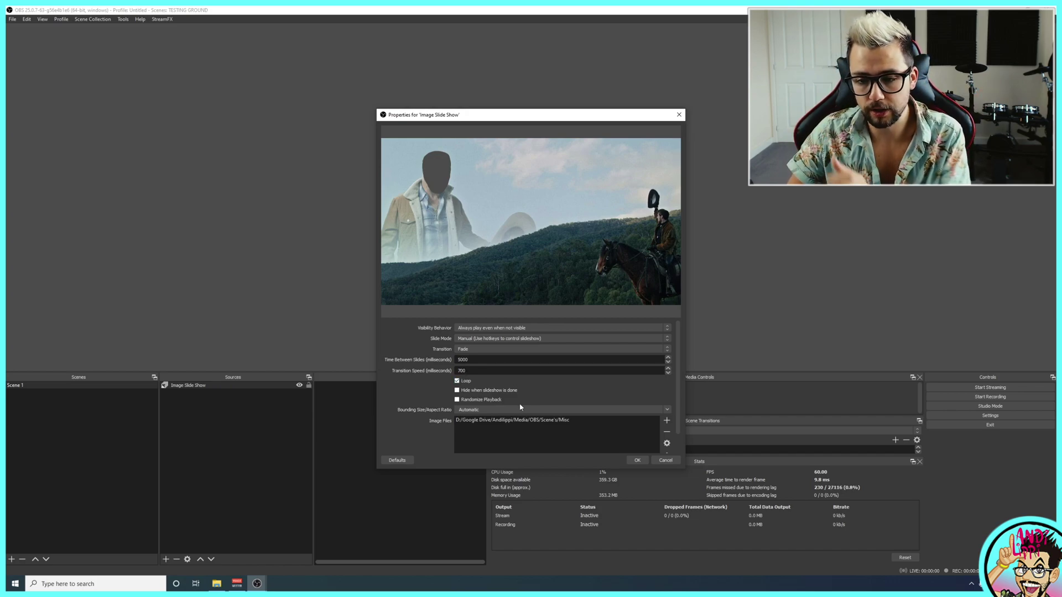
{"action": "left_click", "coordinate": [498, 338]}
{"action": "left_click", "coordinate": [498, 347]}
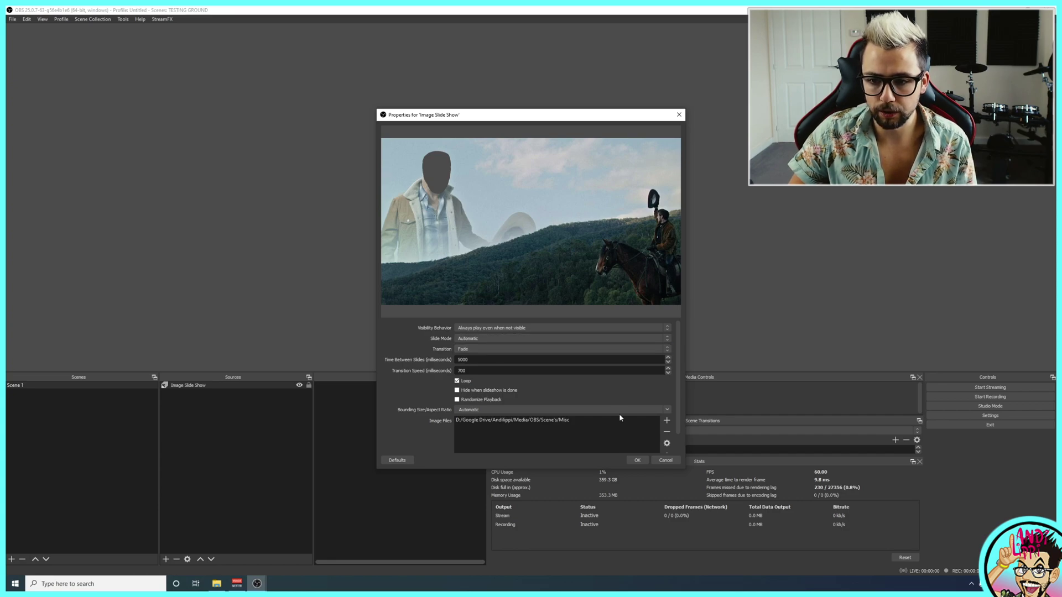
{"action": "left_click", "coordinate": [637, 460]}
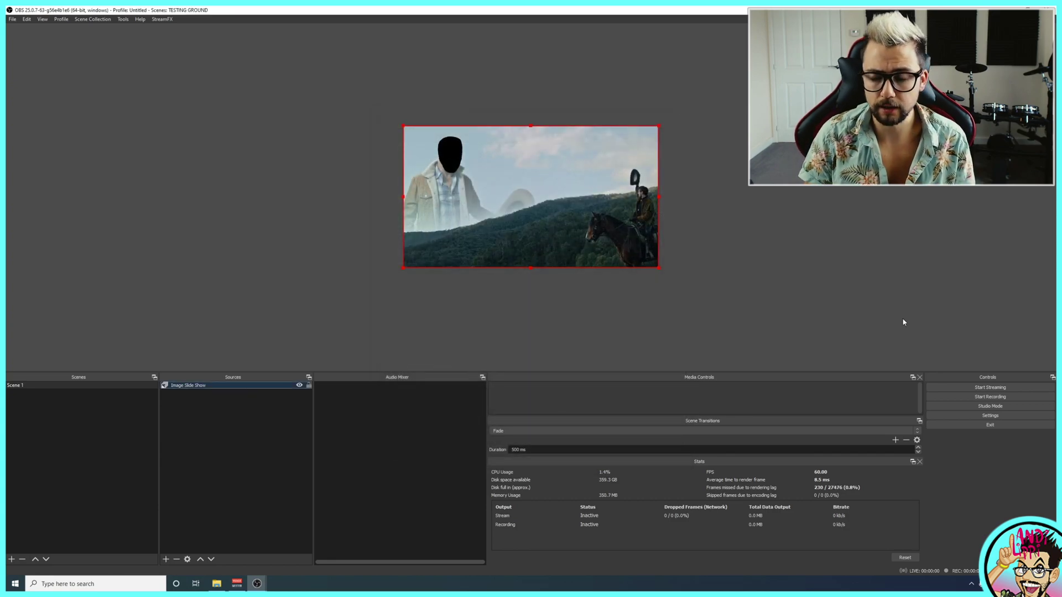